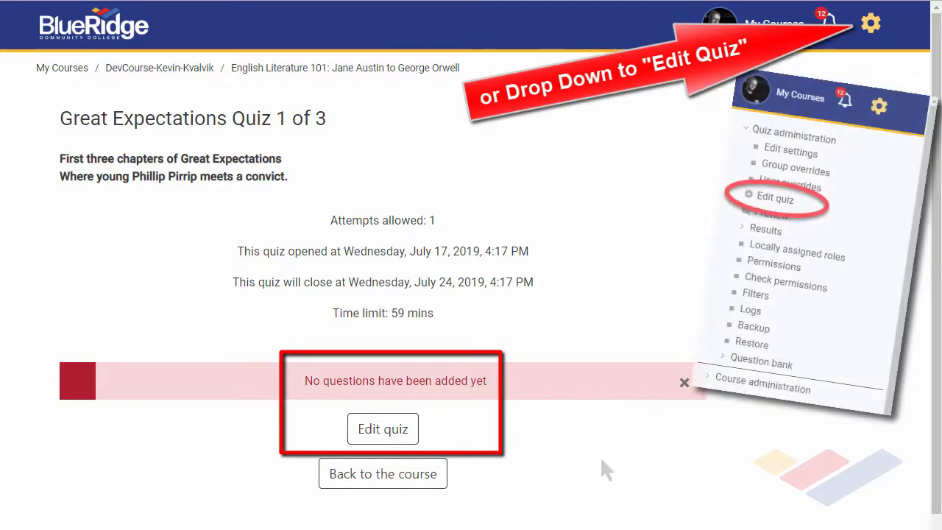
- Open Great Expectations Quiz 1 of 3 for editing and add all six questions from the question bank category K Sample
click(385, 433)
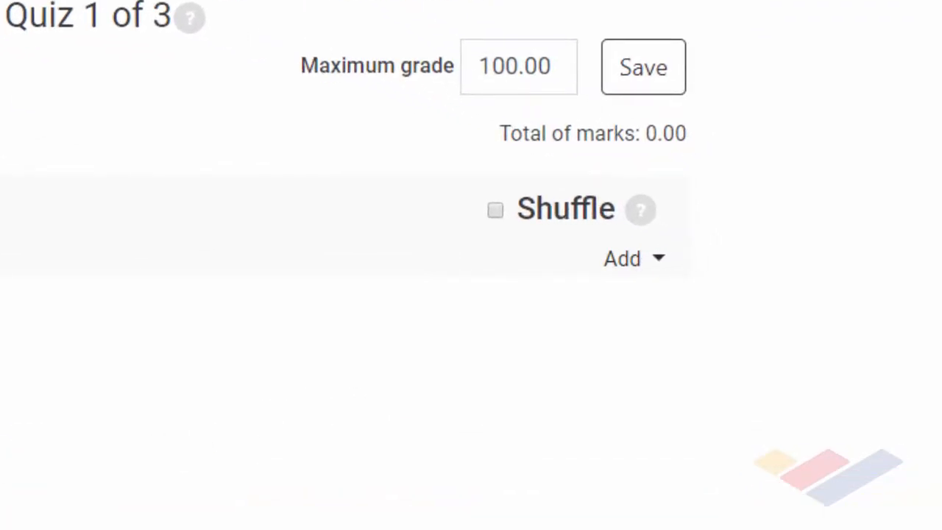
click(635, 259)
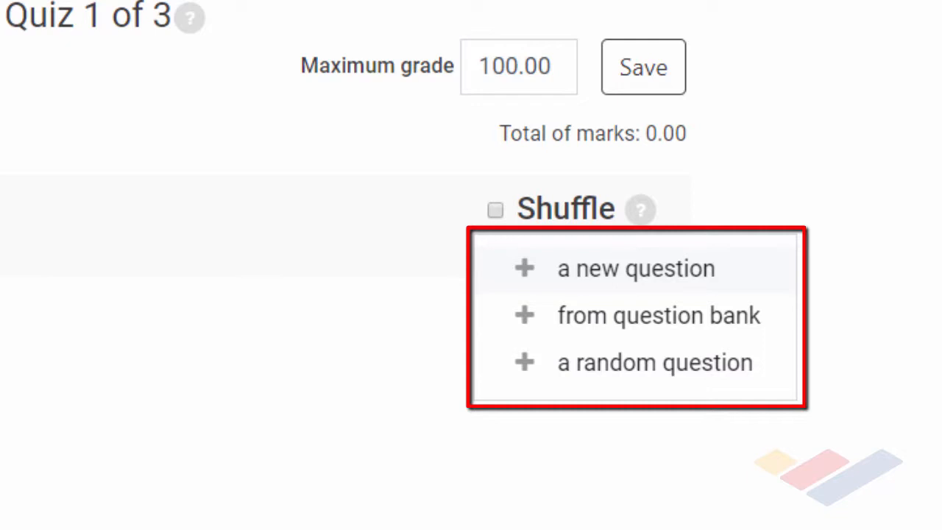
click(635, 268)
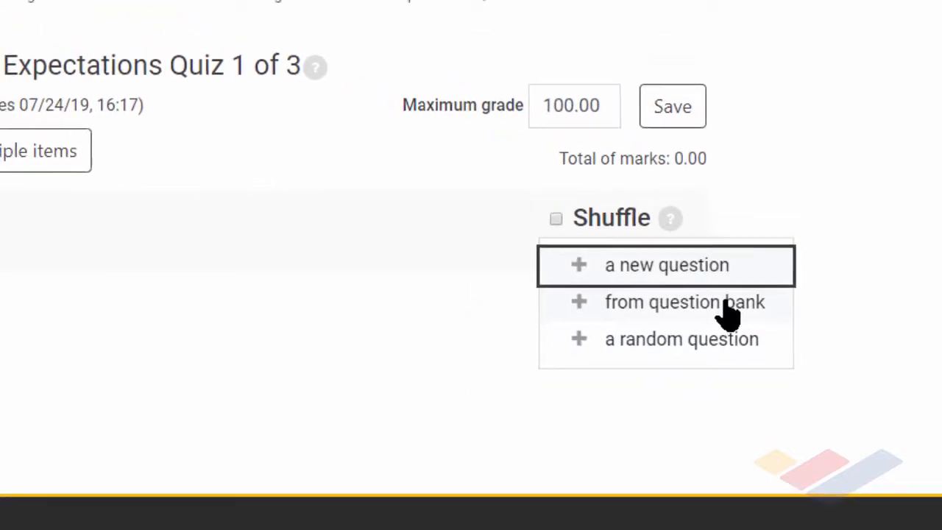
click(729, 313)
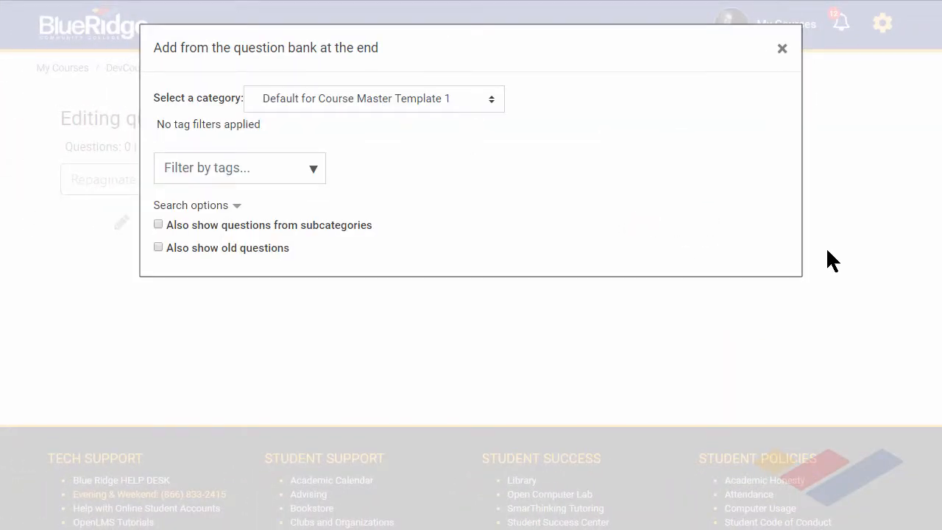
click(491, 99)
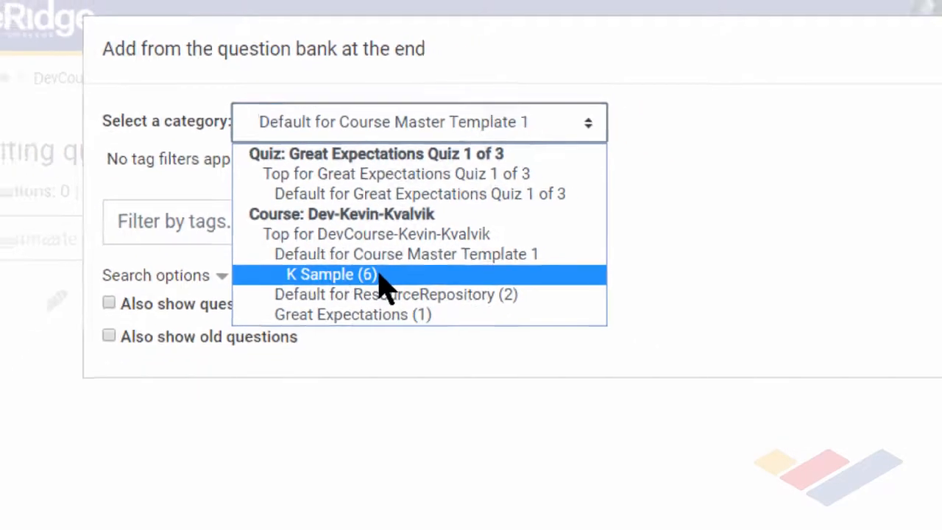
click(379, 274)
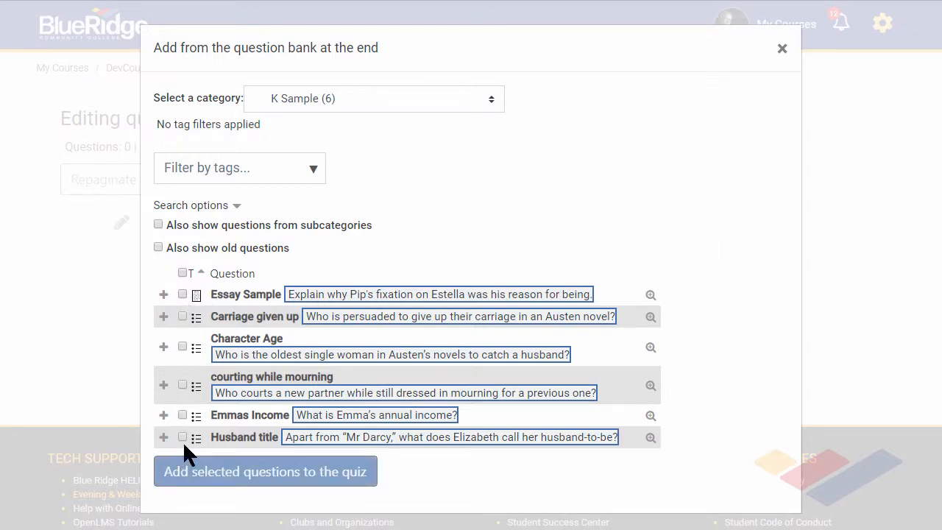
click(184, 273)
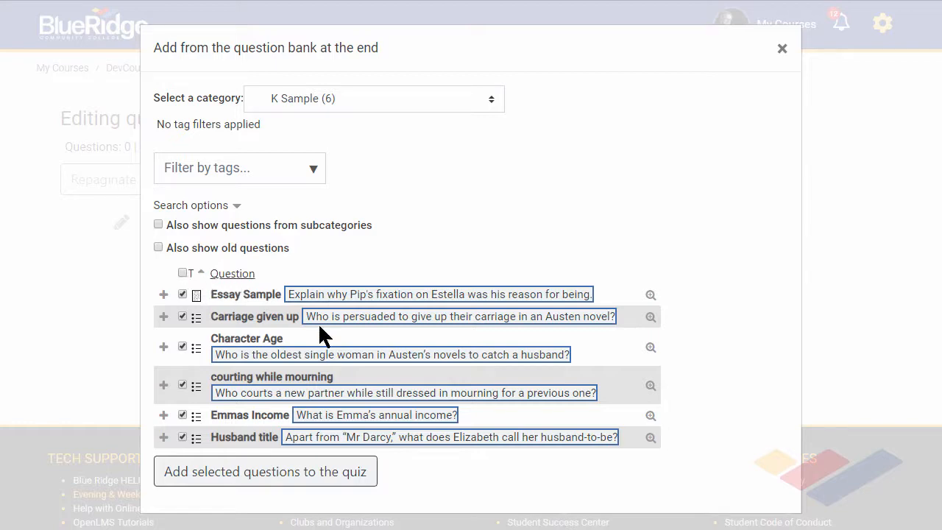
click(309, 478)
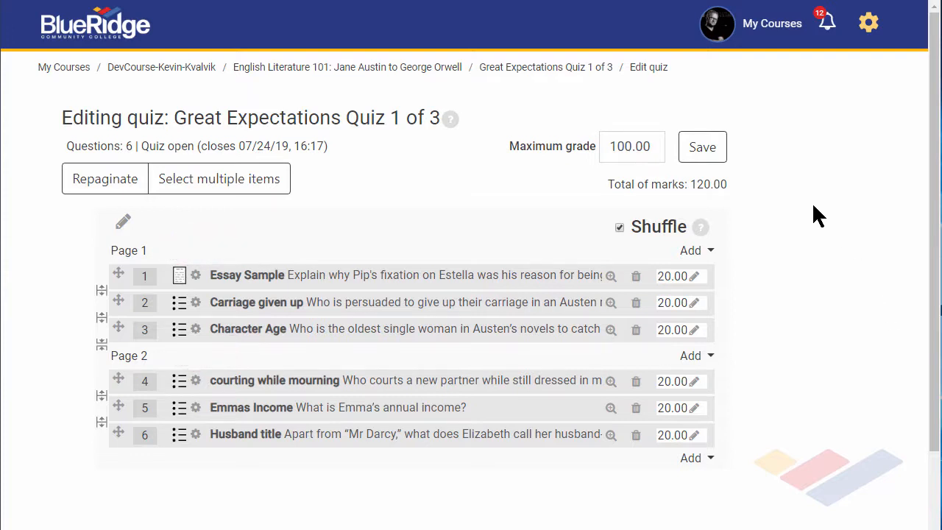
- Repaginate the quiz with 1 question per page
click(103, 181)
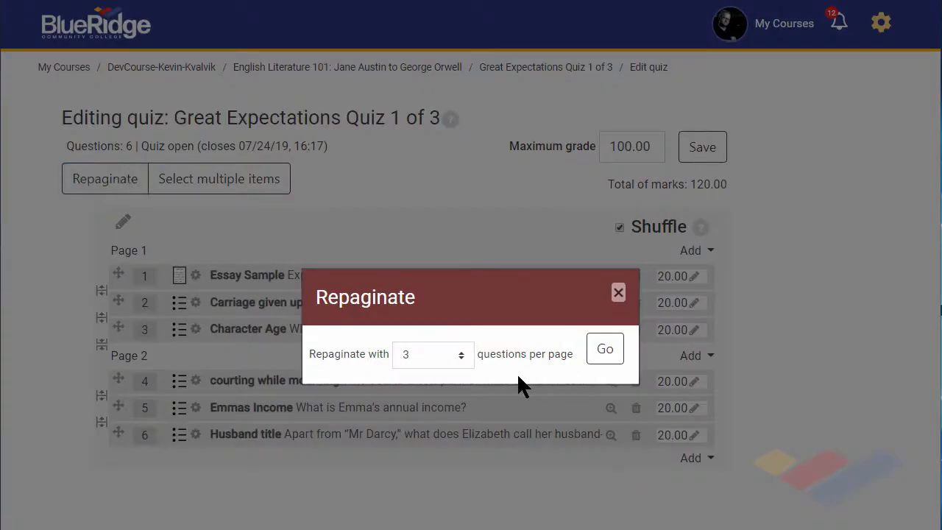
click(418, 355)
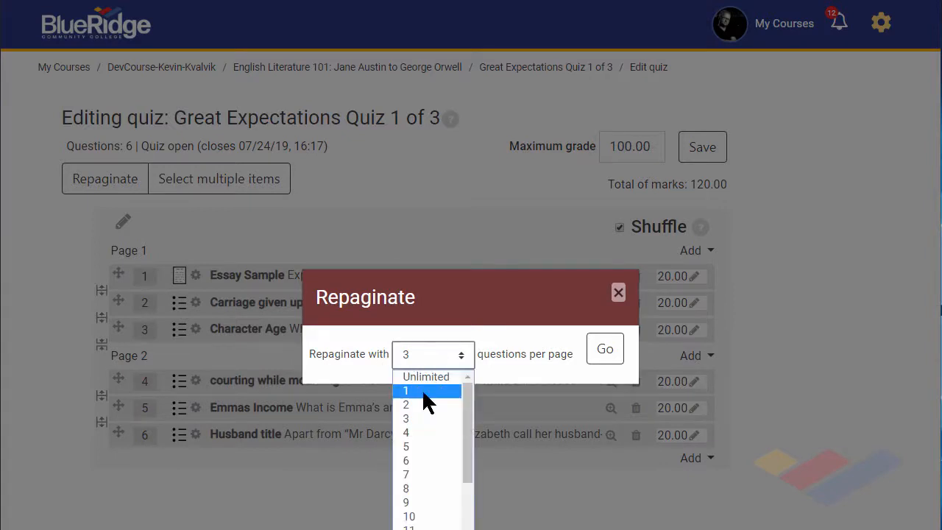
click(421, 389)
click(611, 353)
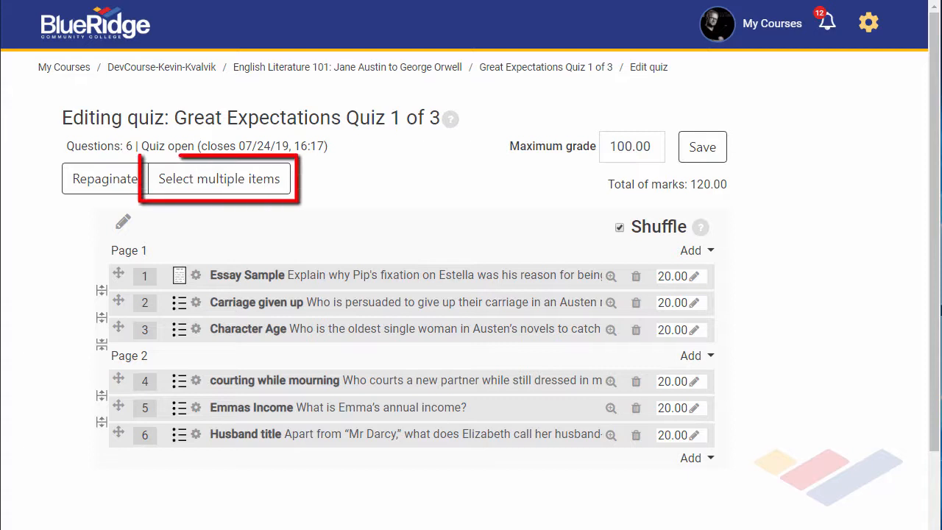
- Try to delete the Essay Sample, Carriage given up and courting while mourning questions from the quiz together
click(247, 184)
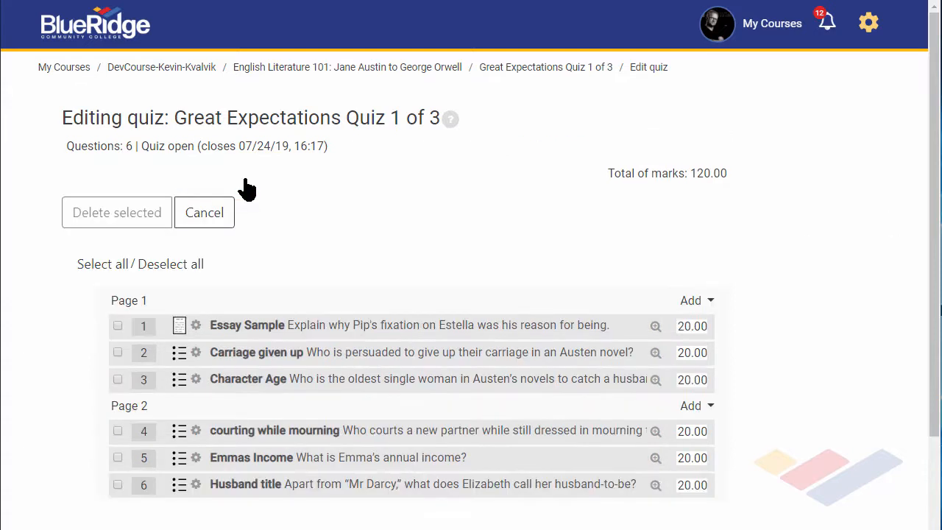
click(118, 325)
click(118, 352)
click(118, 430)
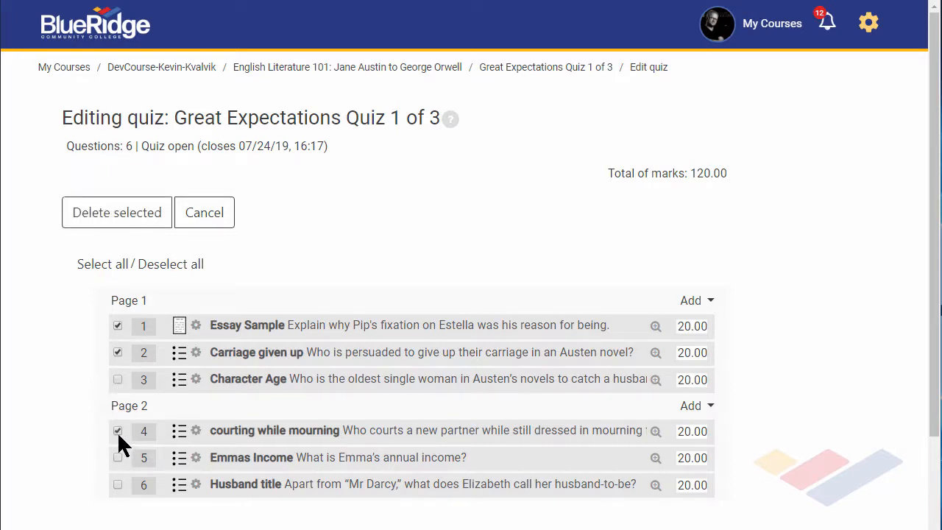
click(114, 221)
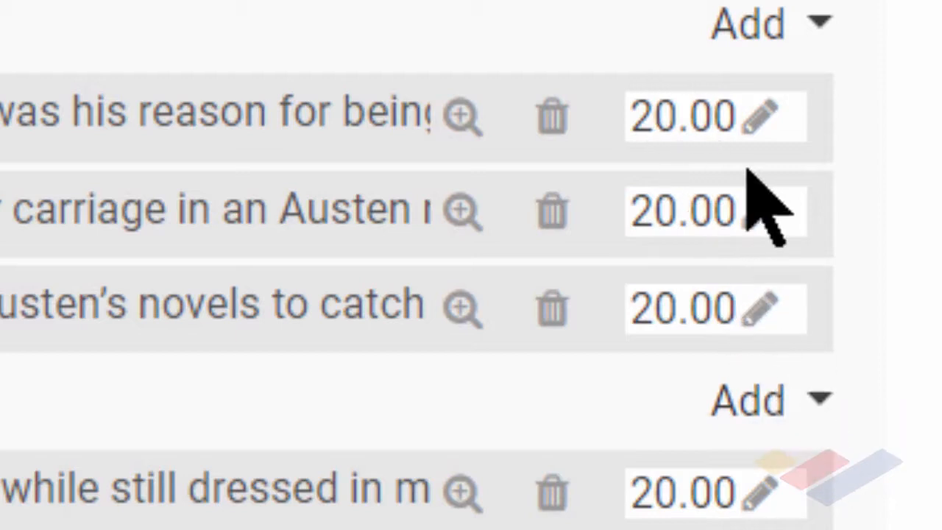
- Set the marks to 50 for the Essay Sample question and 10 for the Carriage given up question
click(762, 126)
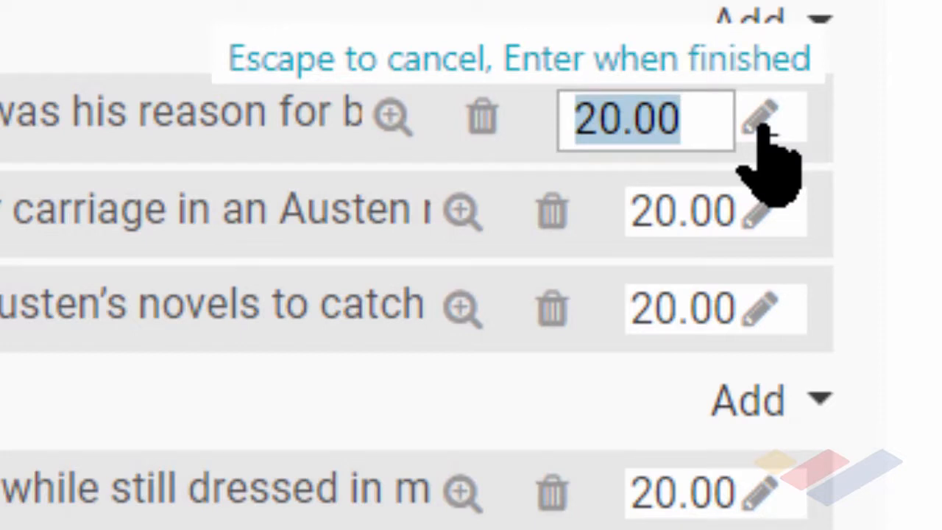
text(50)
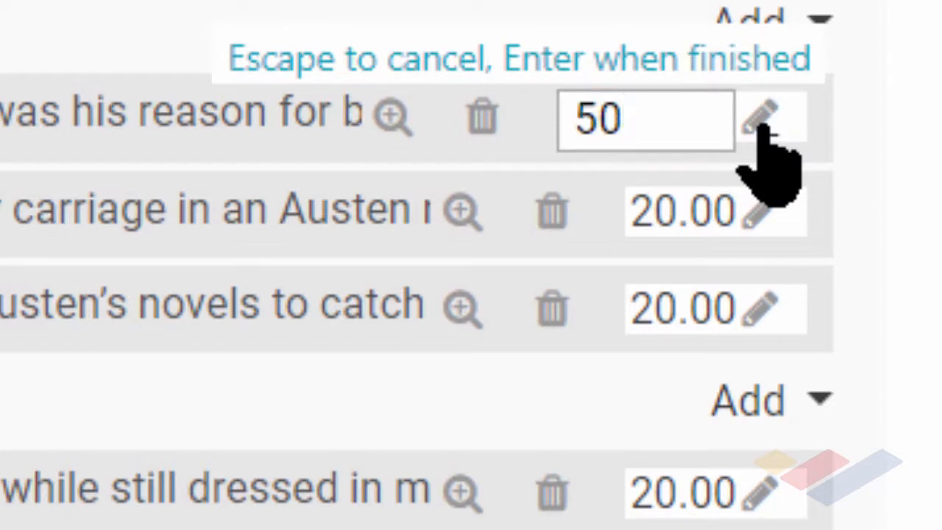
key(Return)
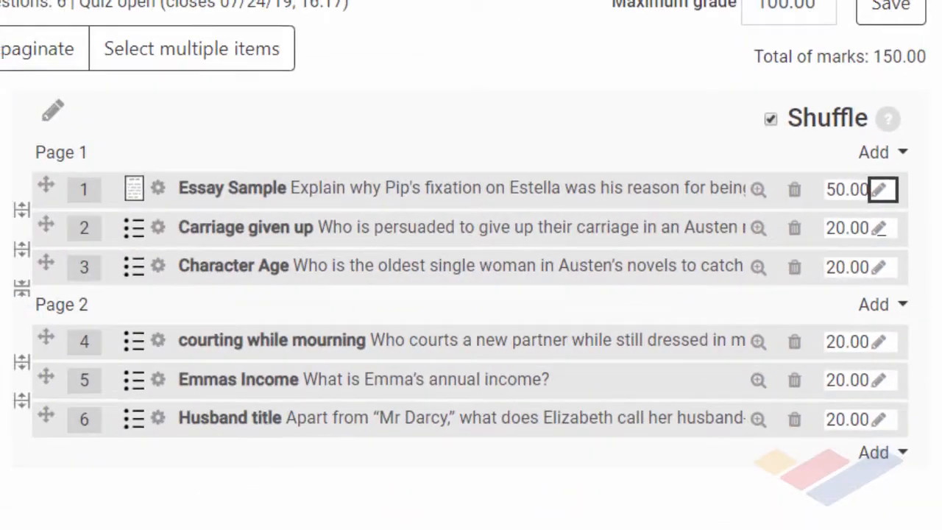
click(760, 213)
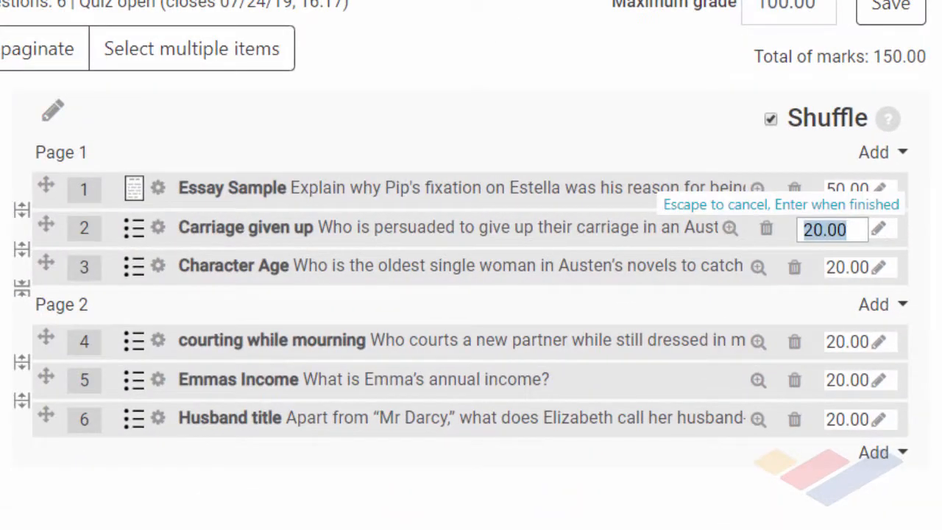
text(1)
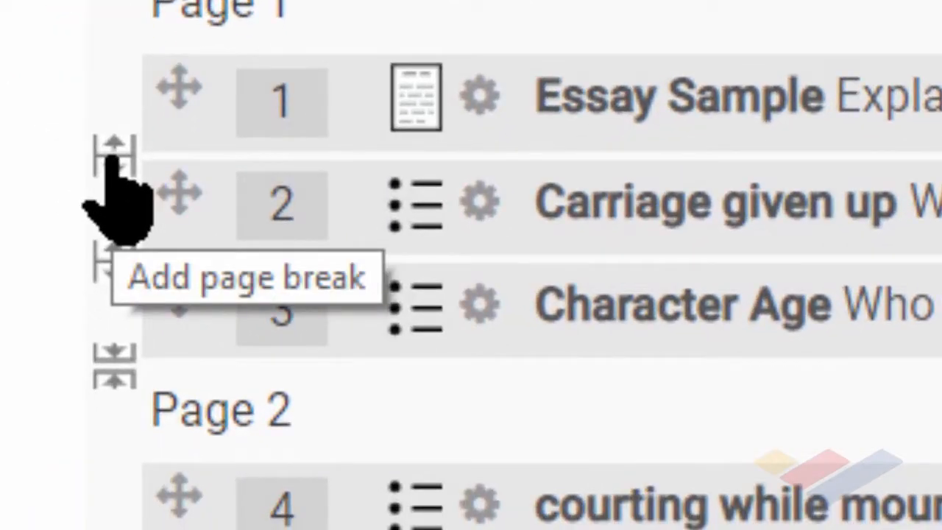
- Add a page break after the Essay Sample question and remove it again
click(114, 154)
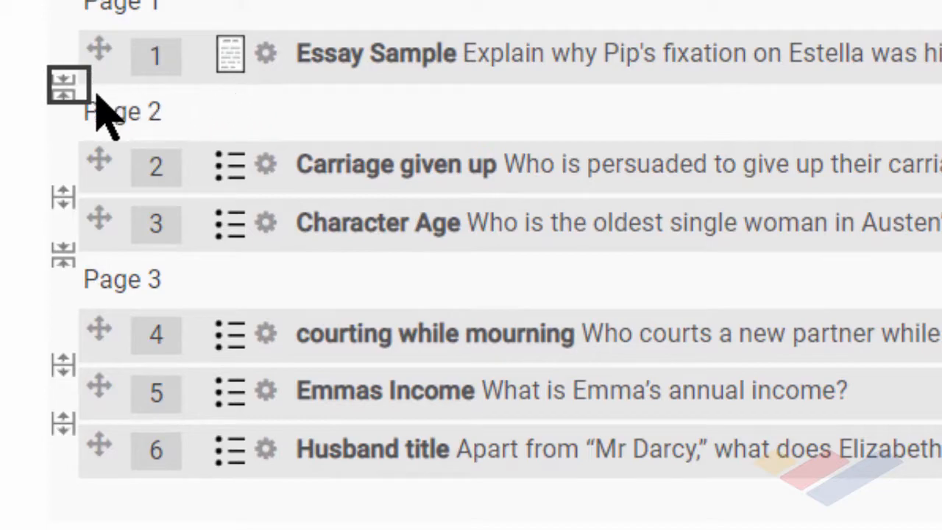
click(64, 86)
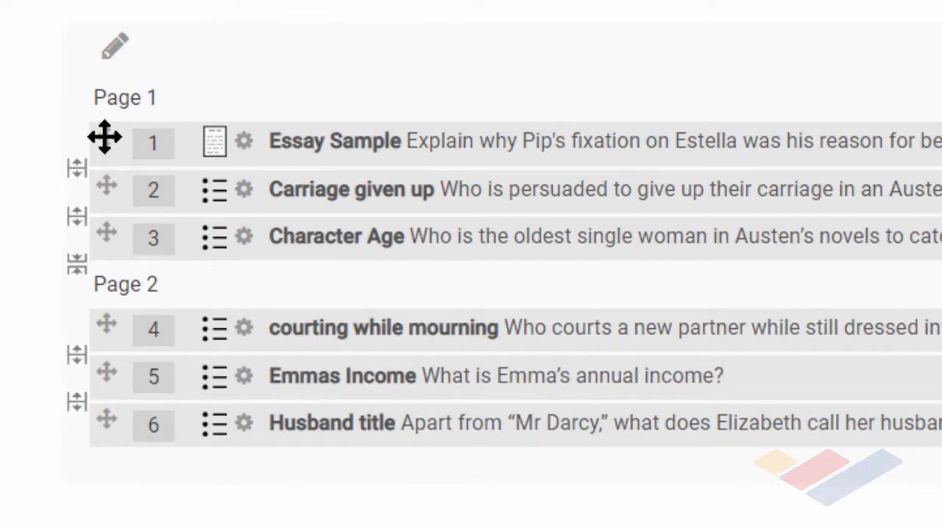
- Move the Essay Sample question to the end of the quiz and courting while mourning to the end of page 1
drag(105, 137, 113, 422)
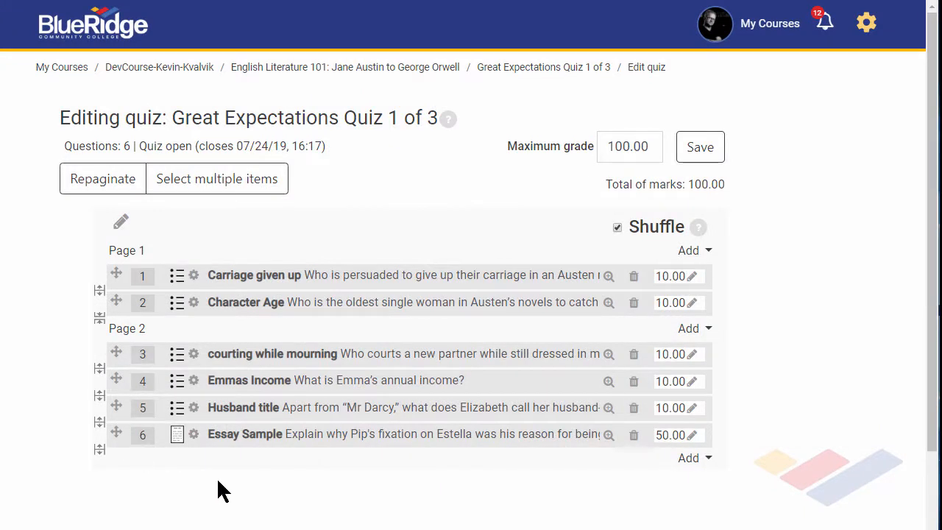
drag(113, 344, 112, 320)
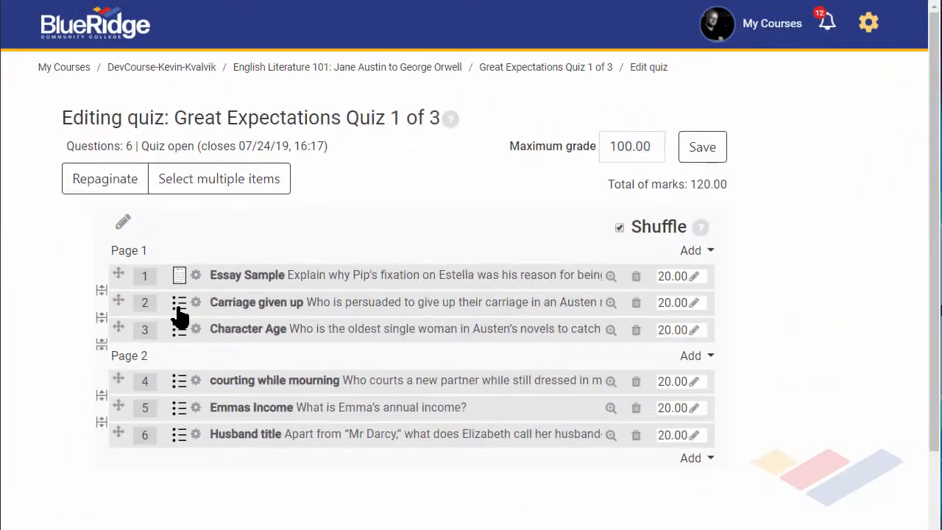
- Review the Carriage given up question's choices and feedback, save the question, and preview the Character Age question
click(299, 313)
scroll(401, 331, down, 20)
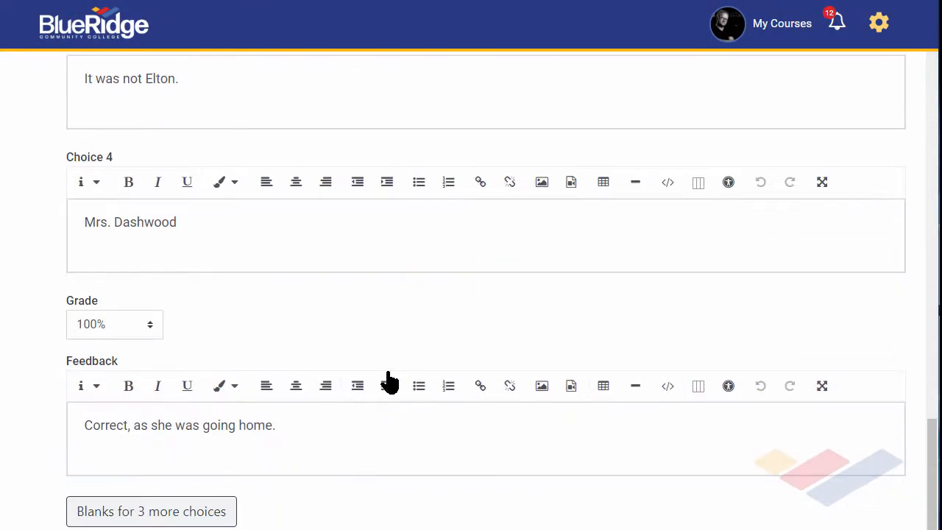
scroll(389, 381, down, 5)
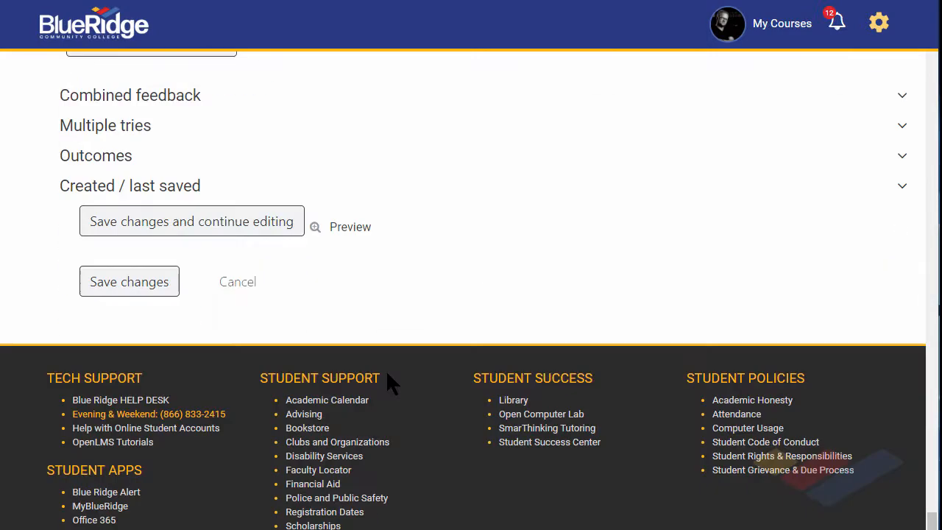
click(145, 289)
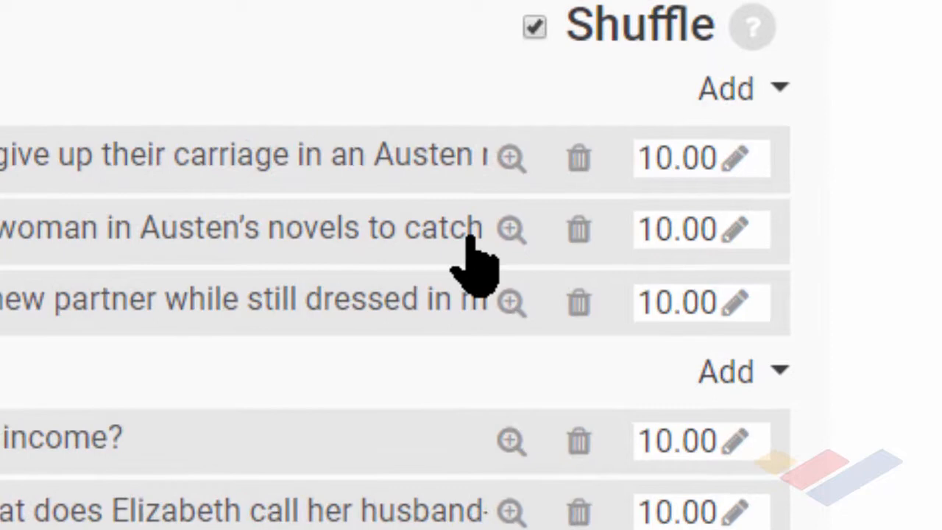
click(609, 302)
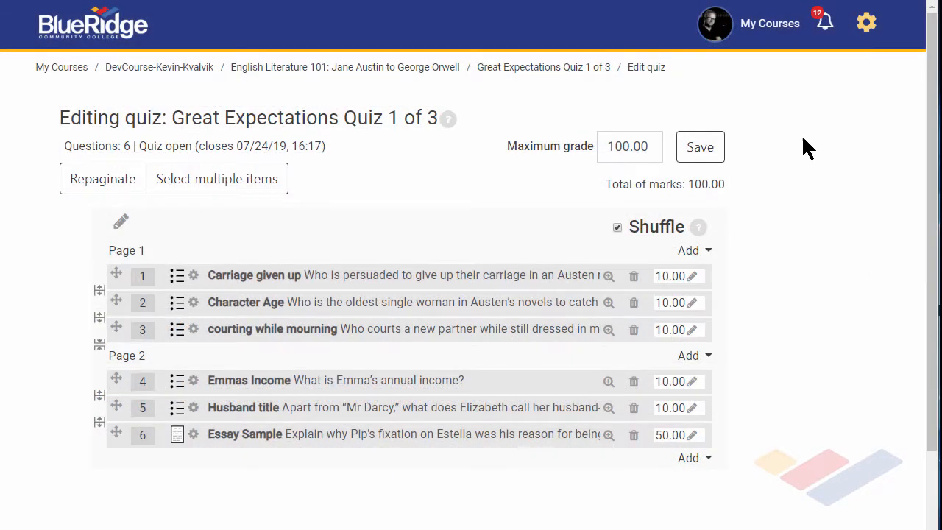
- Save the quiz's maximum grade, return to the quiz overview page and reopen the quiz for editing
click(703, 149)
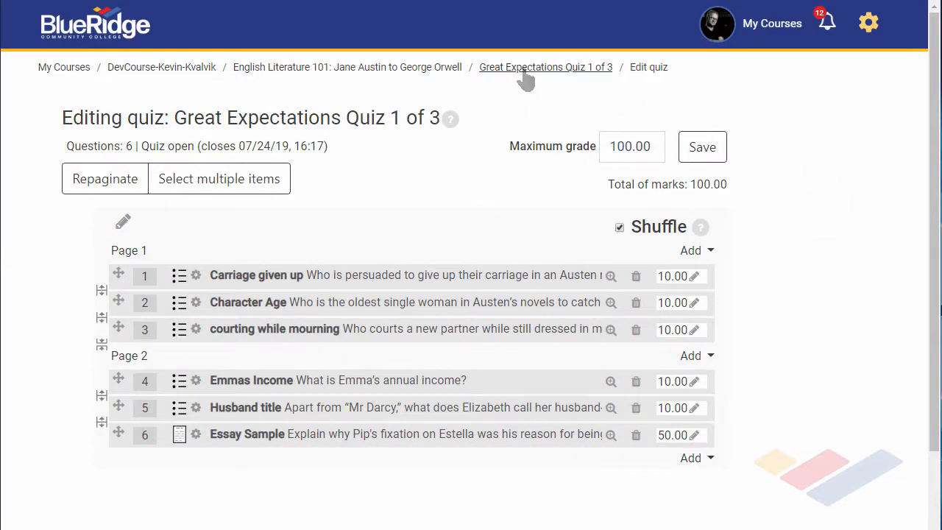
click(546, 67)
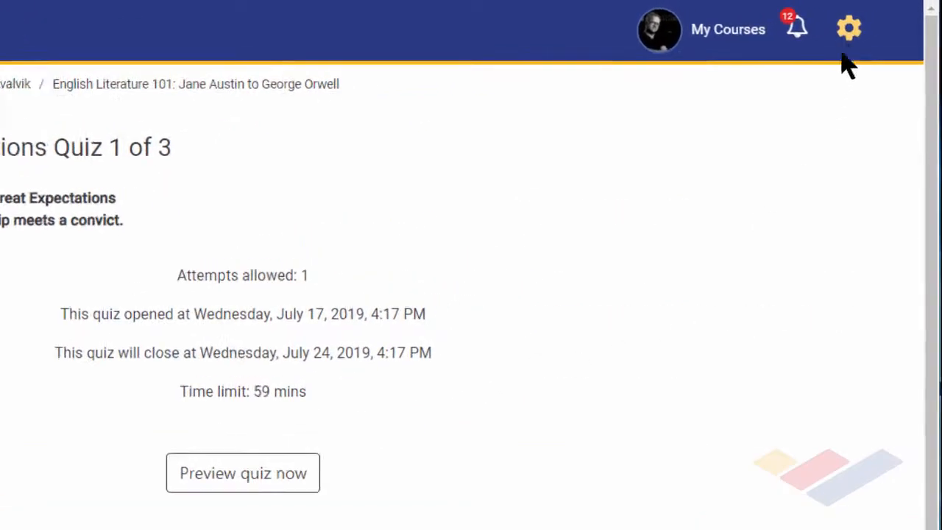
click(849, 29)
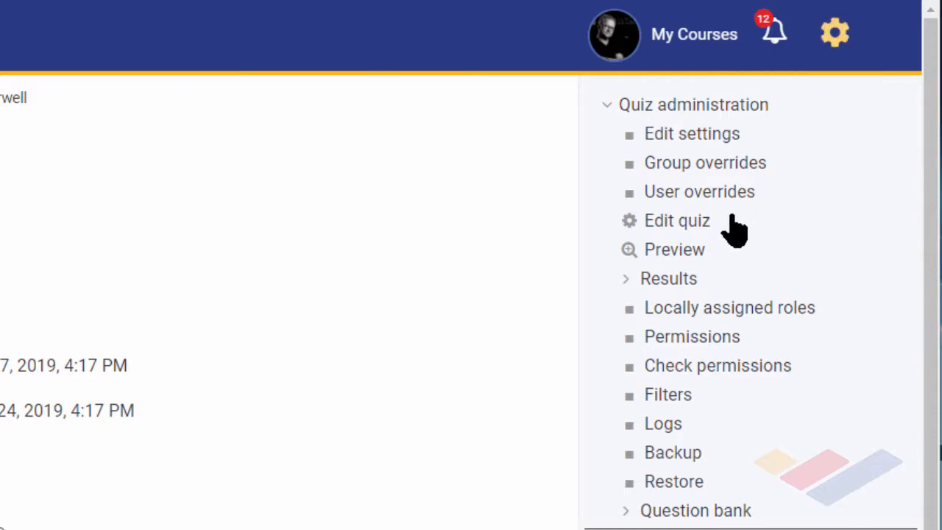
click(705, 229)
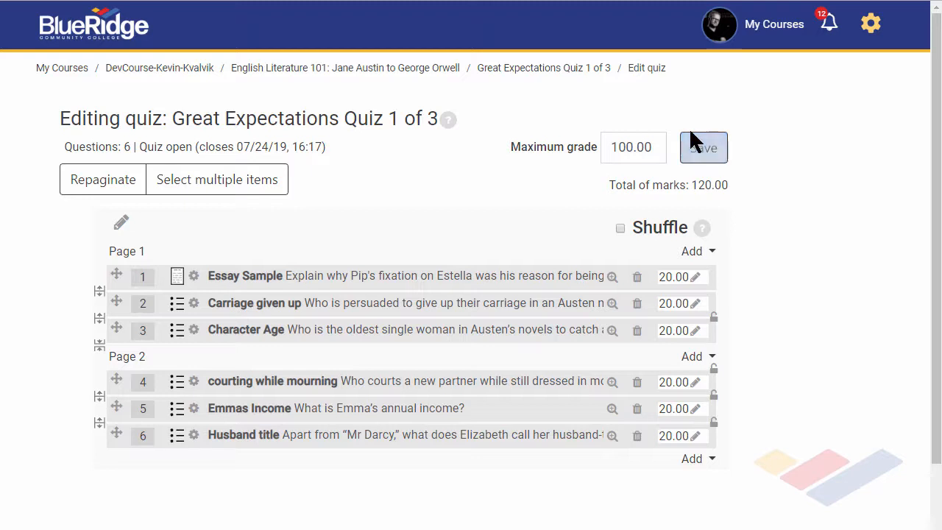
- Start a preview attempt of the quiz and answer Question 1 with an explanation of Pip's obsession with Estella's beauty and wealth
click(551, 68)
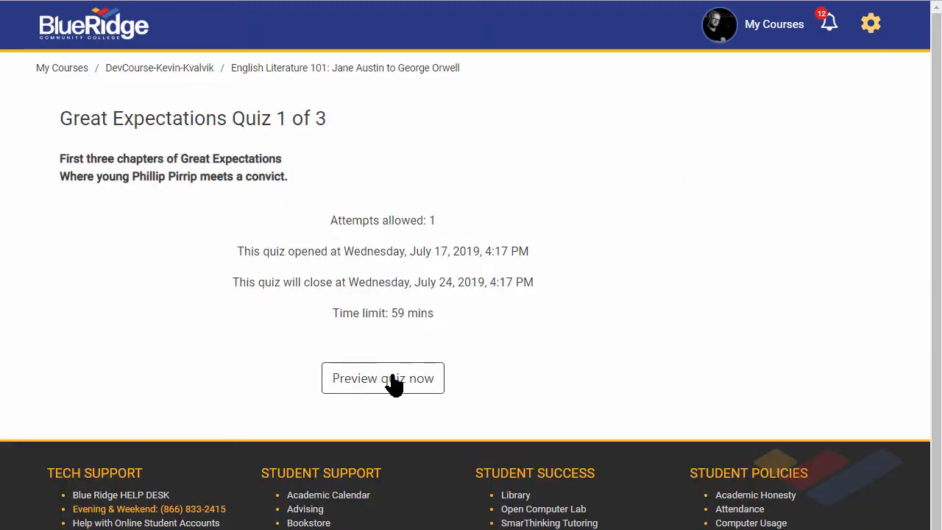
click(362, 384)
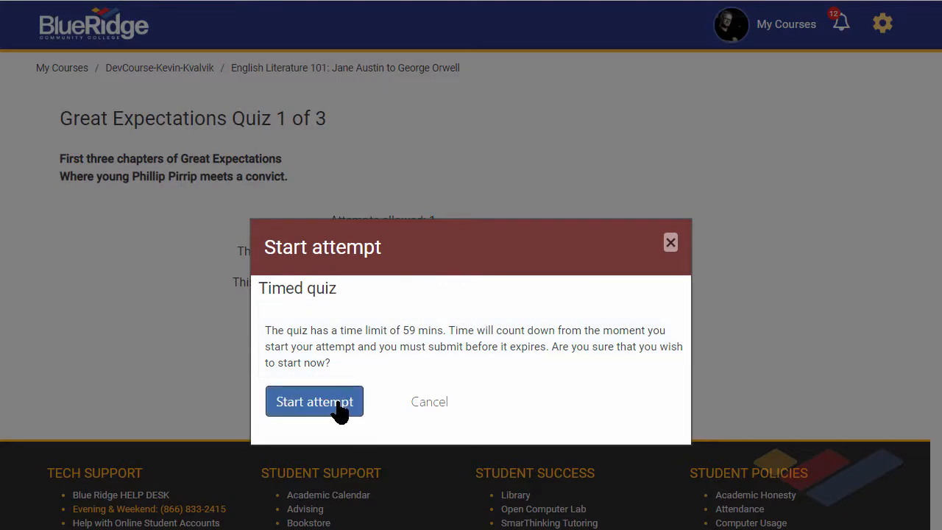
click(335, 404)
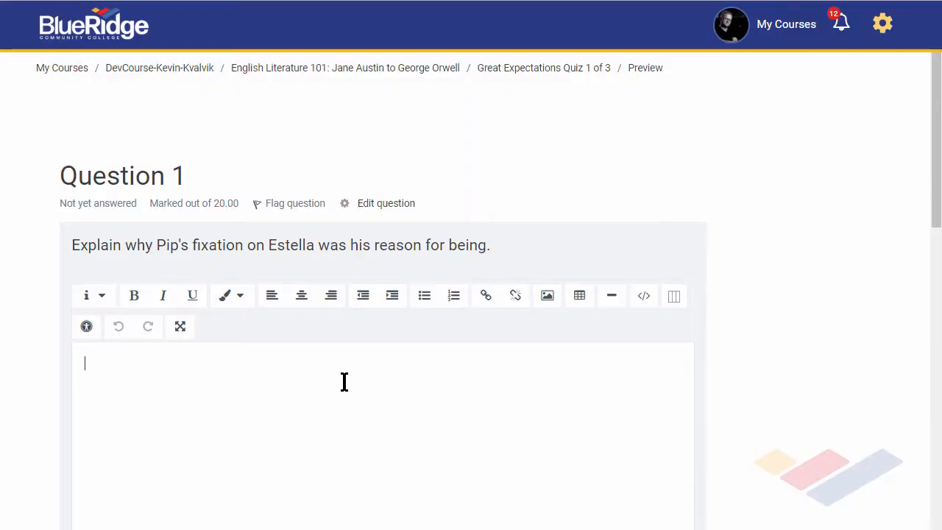
text(Because Pip is obsessed with Estella's beauty and wealth, two things he does not have and assumes that this is what he needs for happiness and contentment as a refined gentleman.)
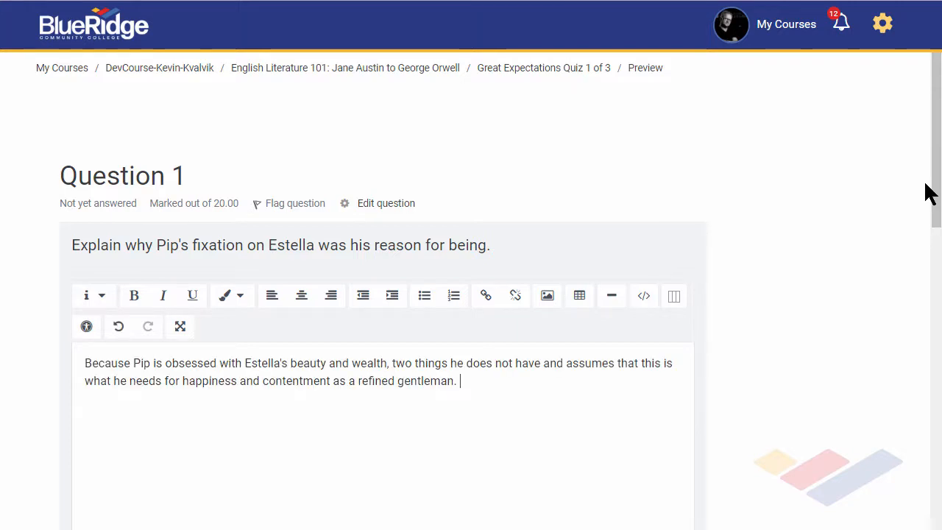